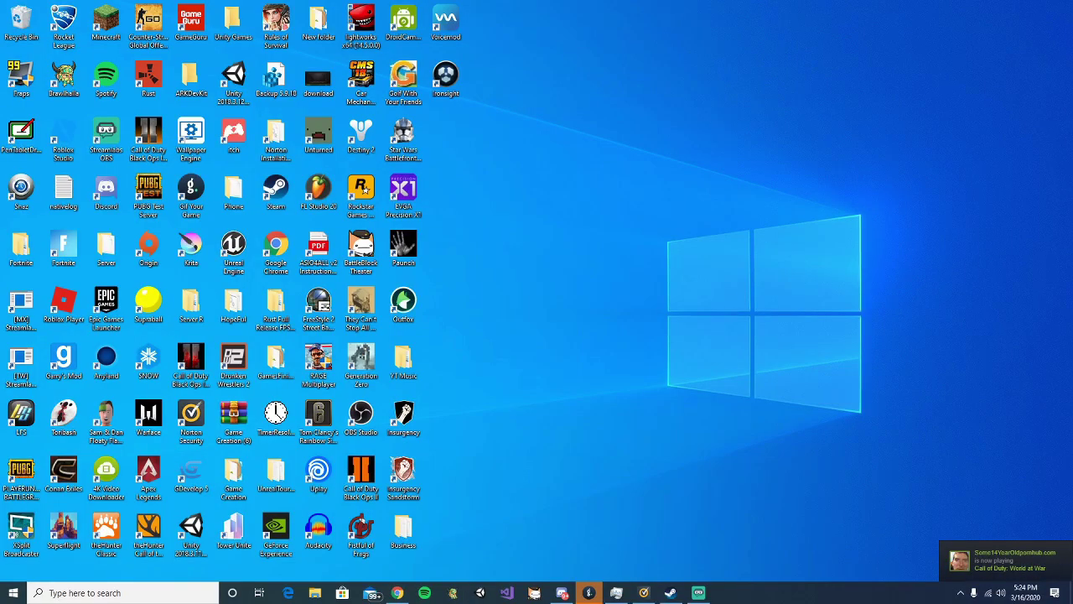
# Search Windows for bakkes and launch BakkesMod.exe from the Downloads folder
pyautogui.write('bakkes')
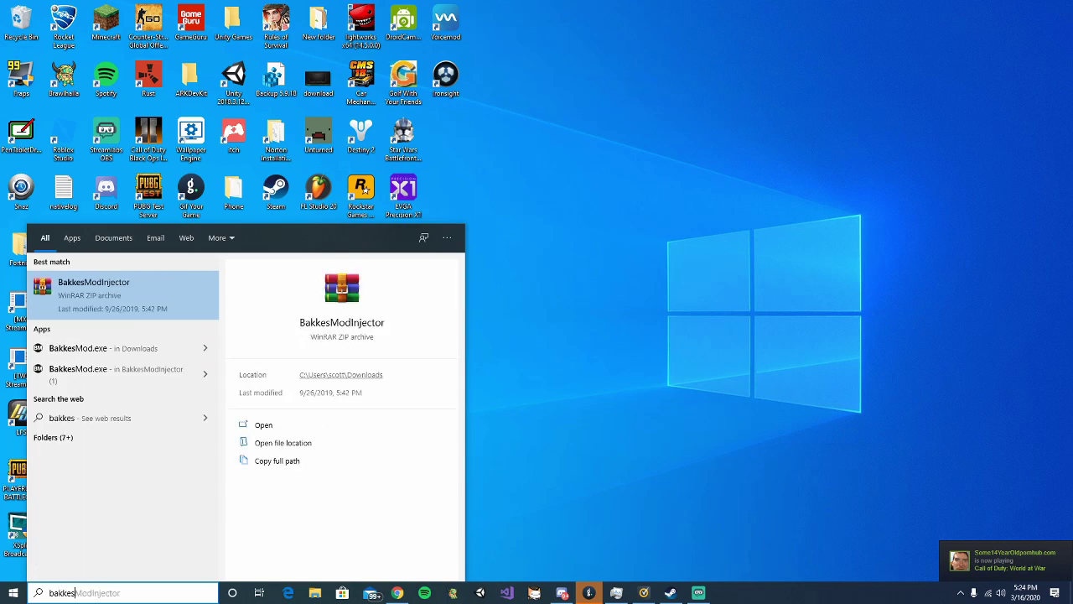
pyautogui.click(115, 348)
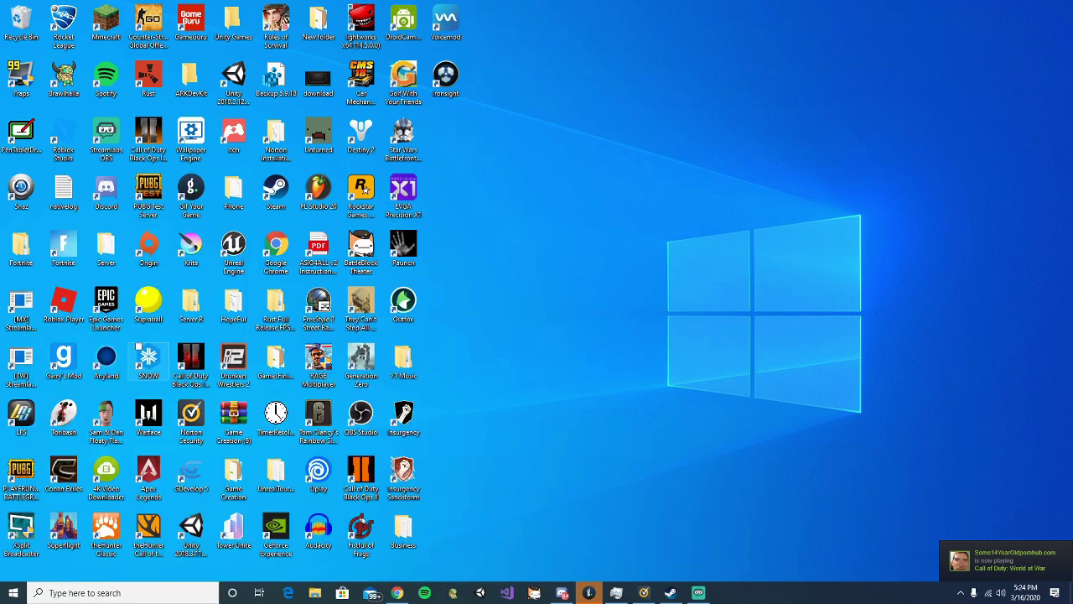
pyautogui.moveTo(515, 265); pyautogui.dragTo(569, 258)
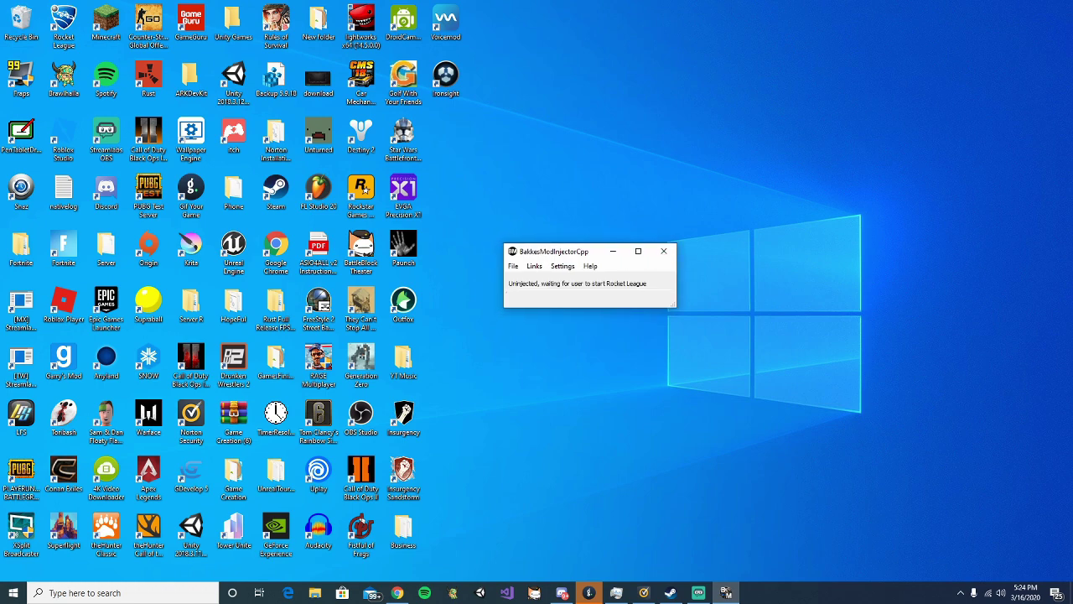
# Search Windows for Rocket League and launch the game
pyautogui.press('super')
pyautogui.write('rocket elag')
pyautogui.press('BackSpace')
pyautogui.press('BackSpace')
pyautogui.press('BackSpace')
pyautogui.press('BackSpace')
pyautogui.press('BackSpace')
pyautogui.press('BackSpace')
pyautogui.press('BackSpace')
pyautogui.press('BackSpace')
pyautogui.write('et lea')
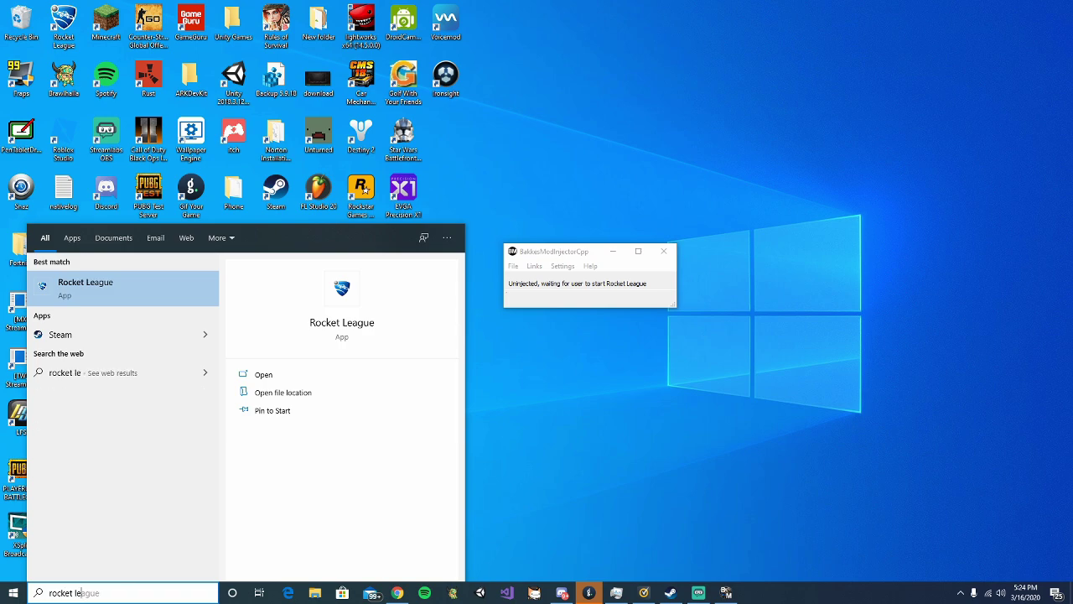
pyautogui.press('Return')
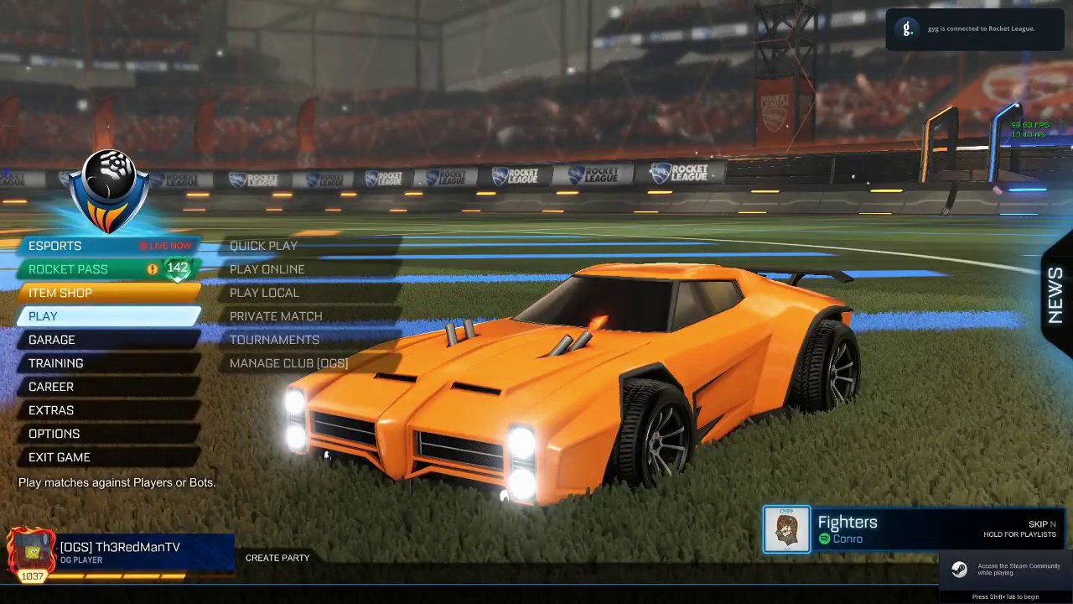
# Show the in-game BakkesMod settings window and close it again, twice in a row
pyautogui.press('F2')
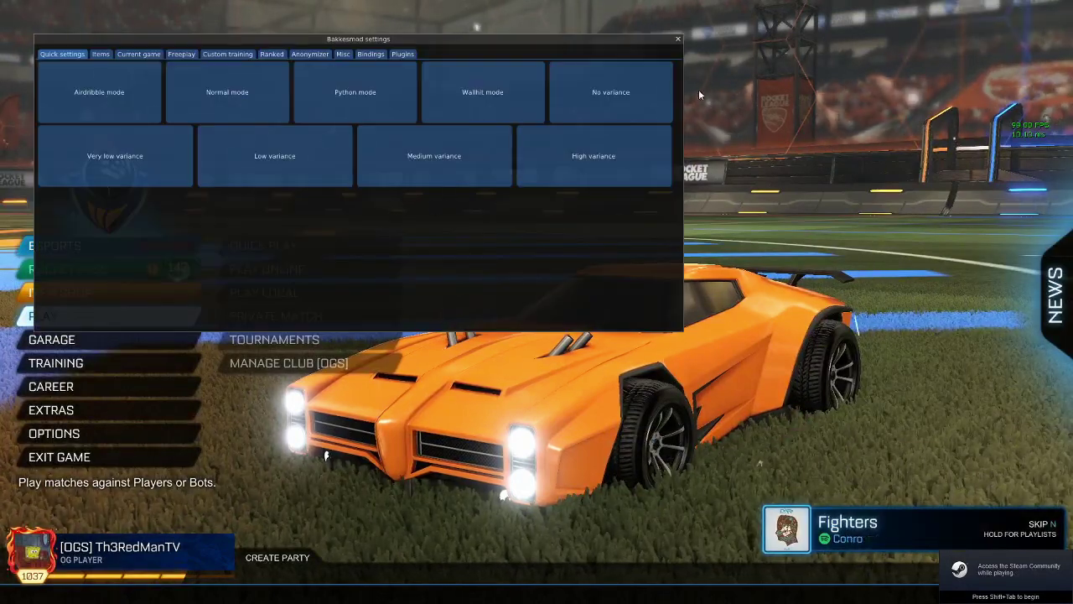
pyautogui.click(679, 39)
pyautogui.press('F2')
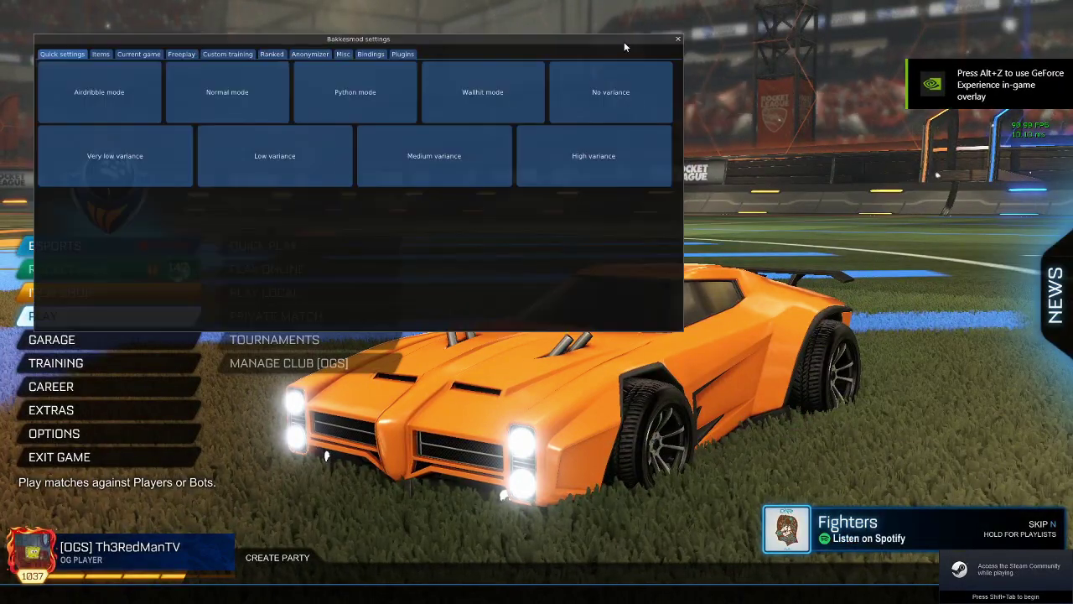
pyautogui.click(678, 40)
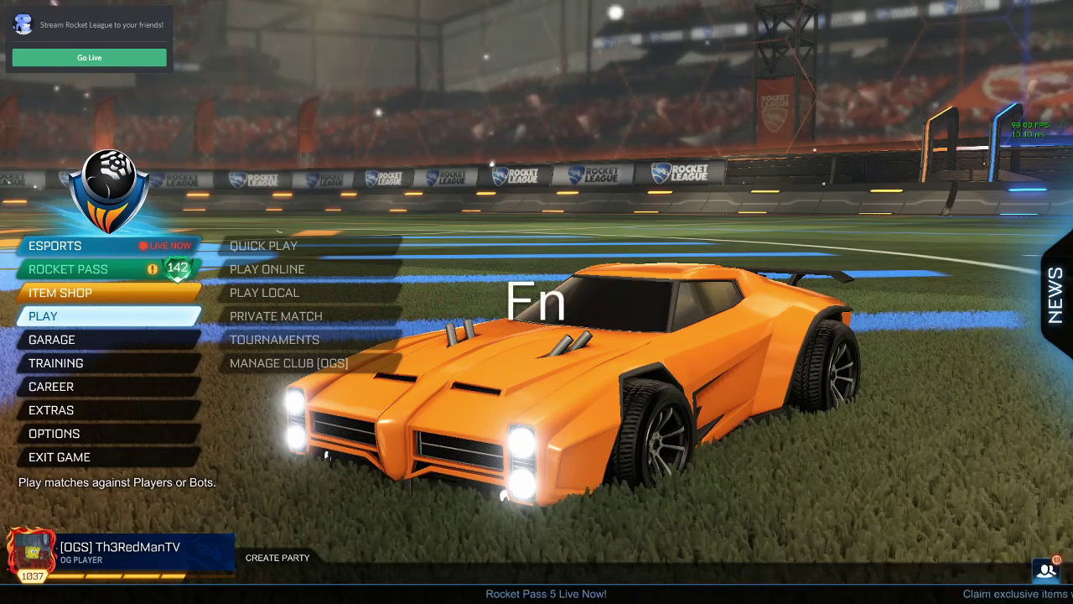
# Lower the system volume by four notches, and show and dismiss the in-game BakkesMod settings once more
pyautogui.press('XF86AudioLowerVolume')
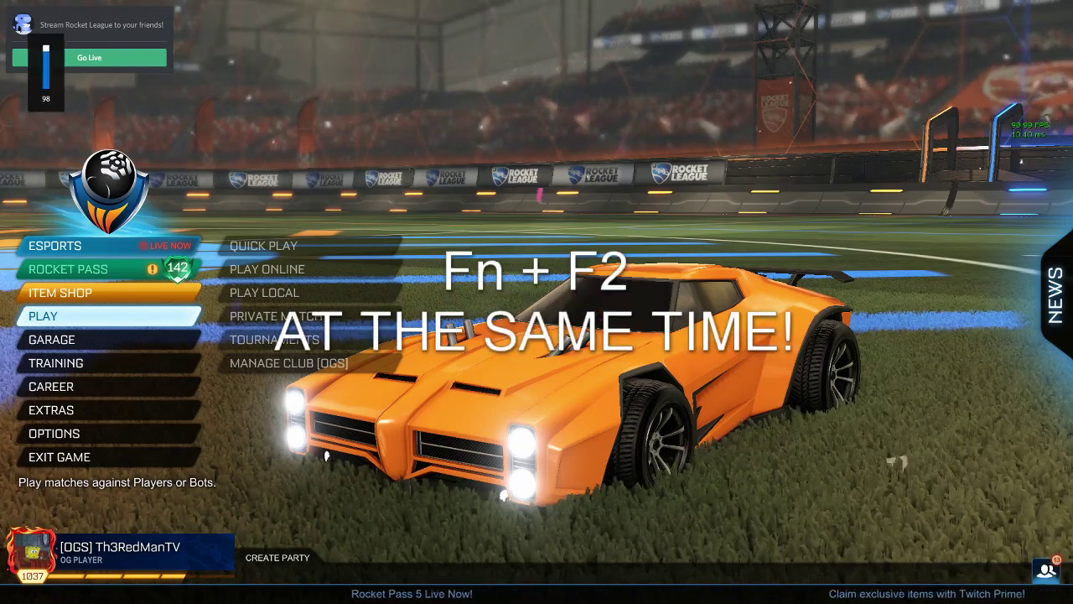
pyautogui.press('XF86AudioLowerVolume')
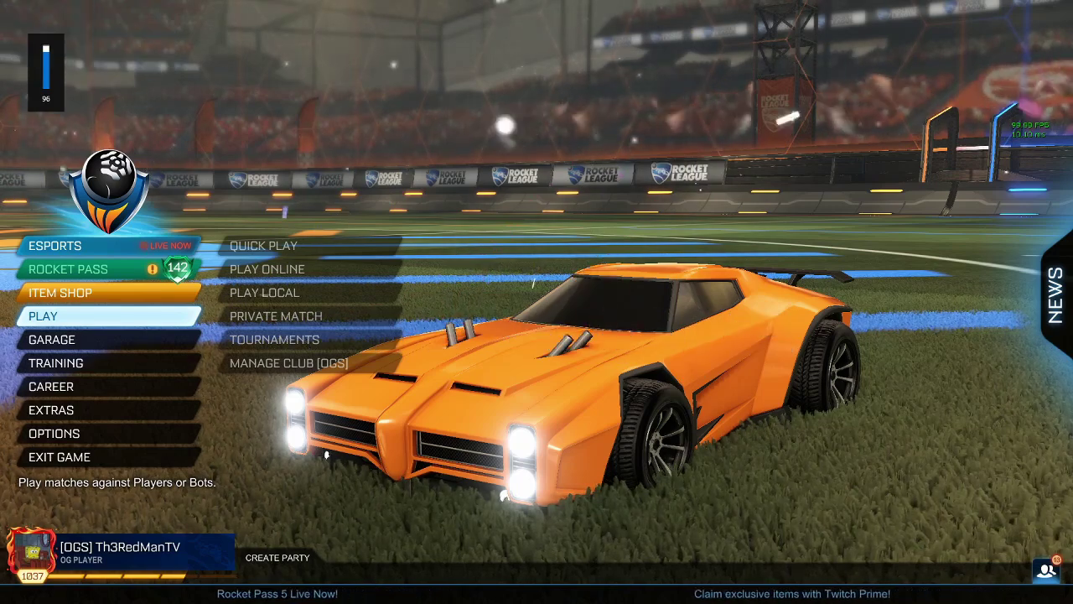
pyautogui.press('XF86AudioLowerVolume')
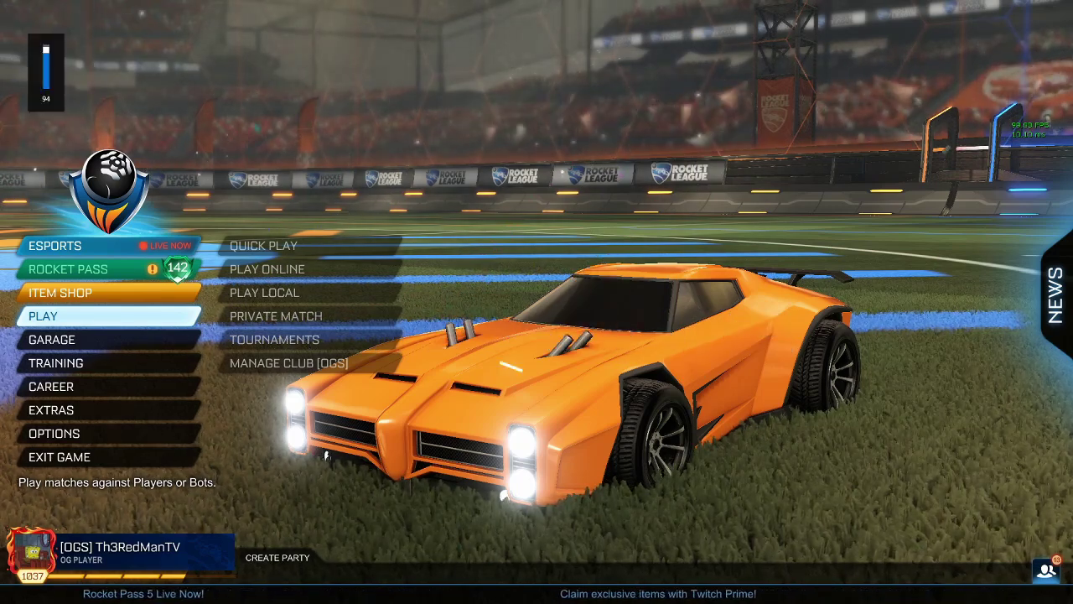
pyautogui.press('XF86AudioLowerVolume')
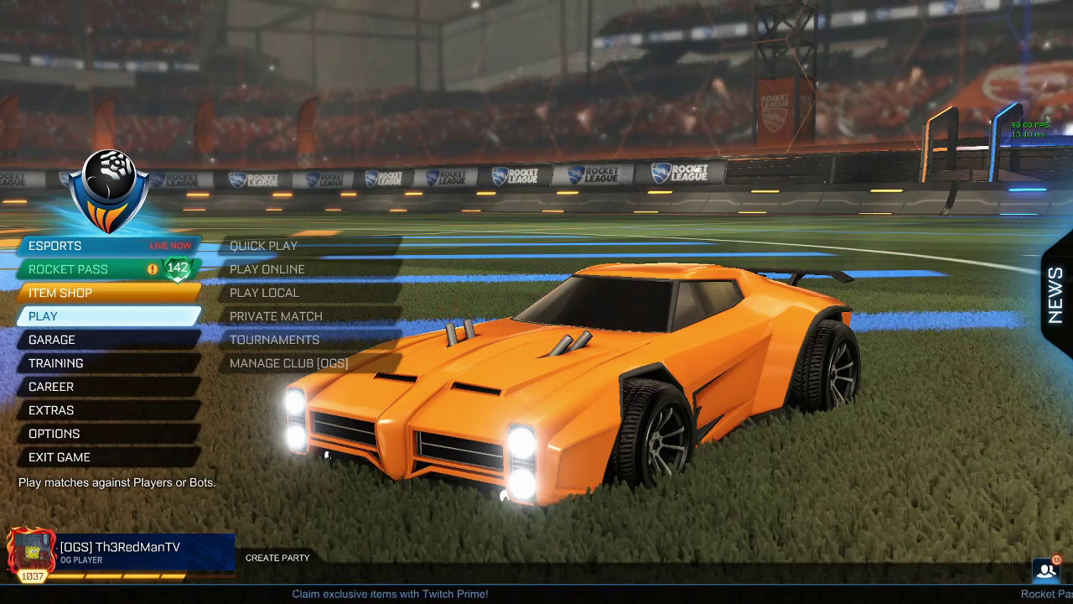
pyautogui.press('F2')
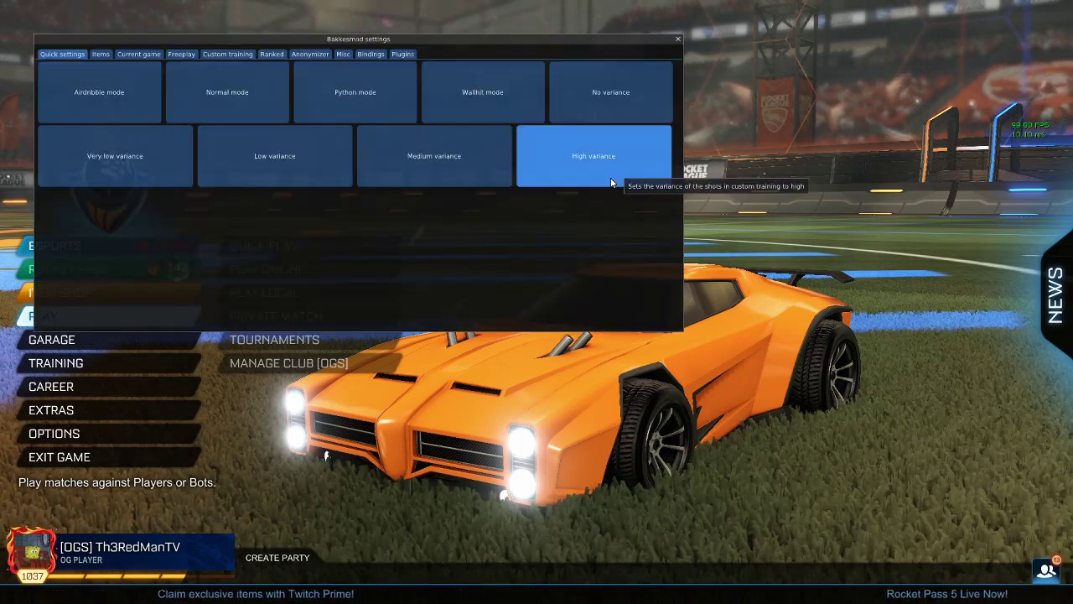
pyautogui.click(677, 39)
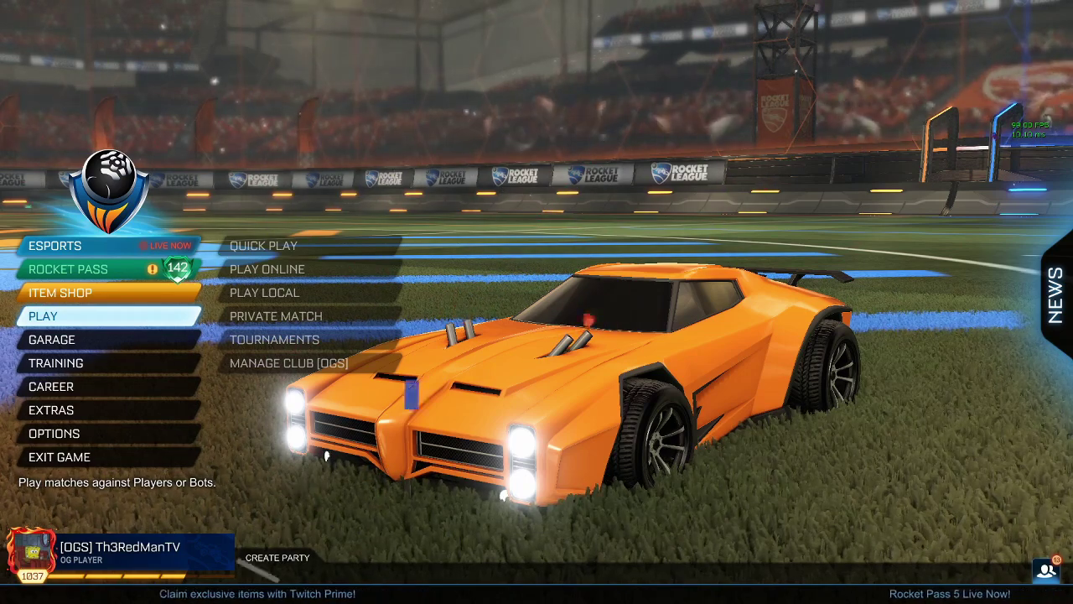
# Switch from the game to the BakkesMod injector and check for updates
pyautogui.press('super')
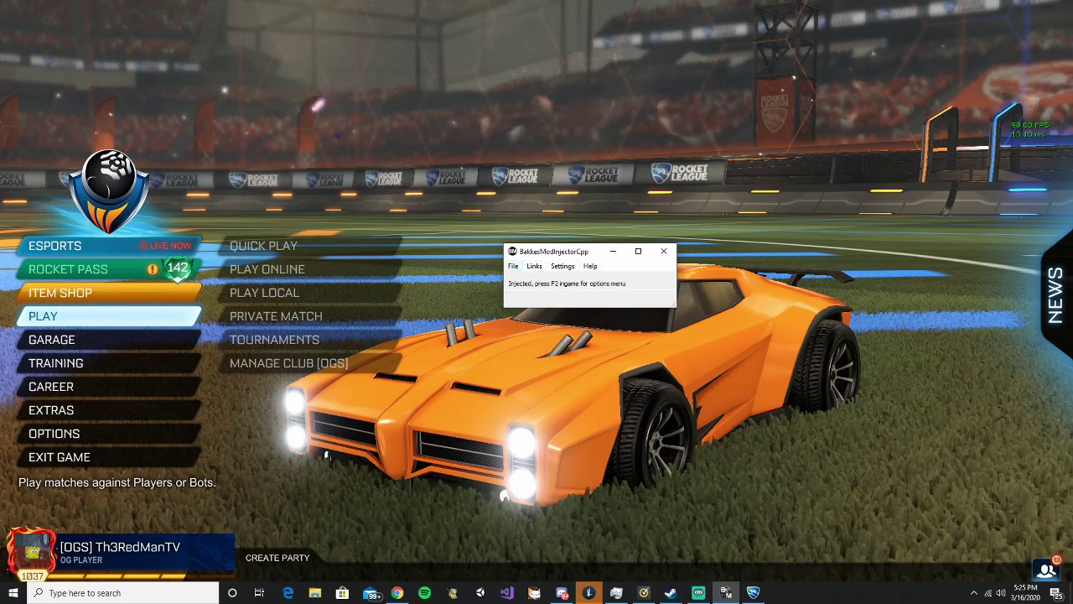
pyautogui.click(512, 266)
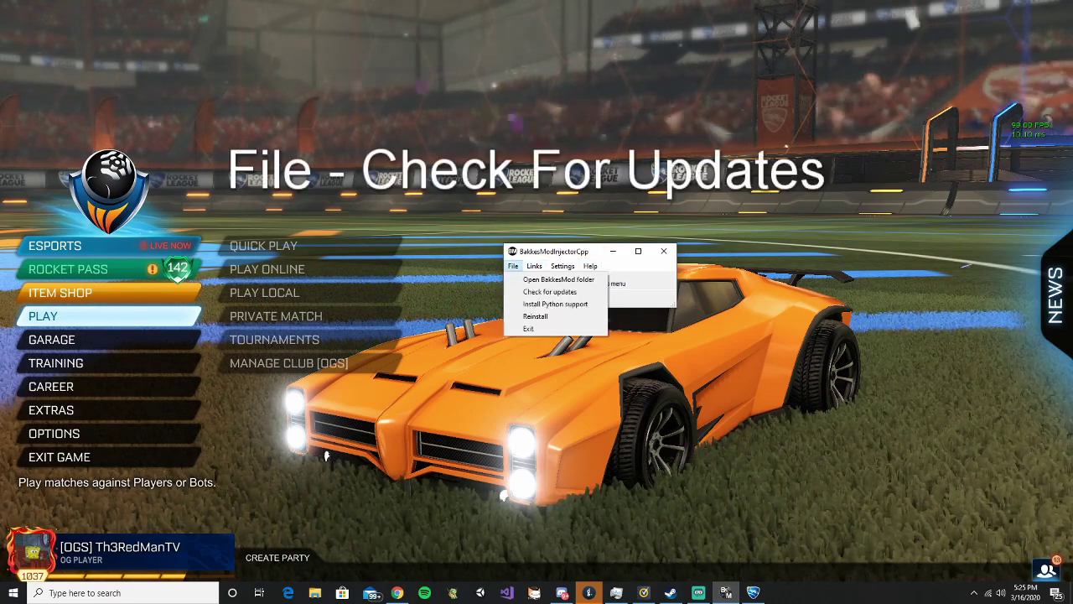
pyautogui.press('Down')
pyautogui.press('Down')
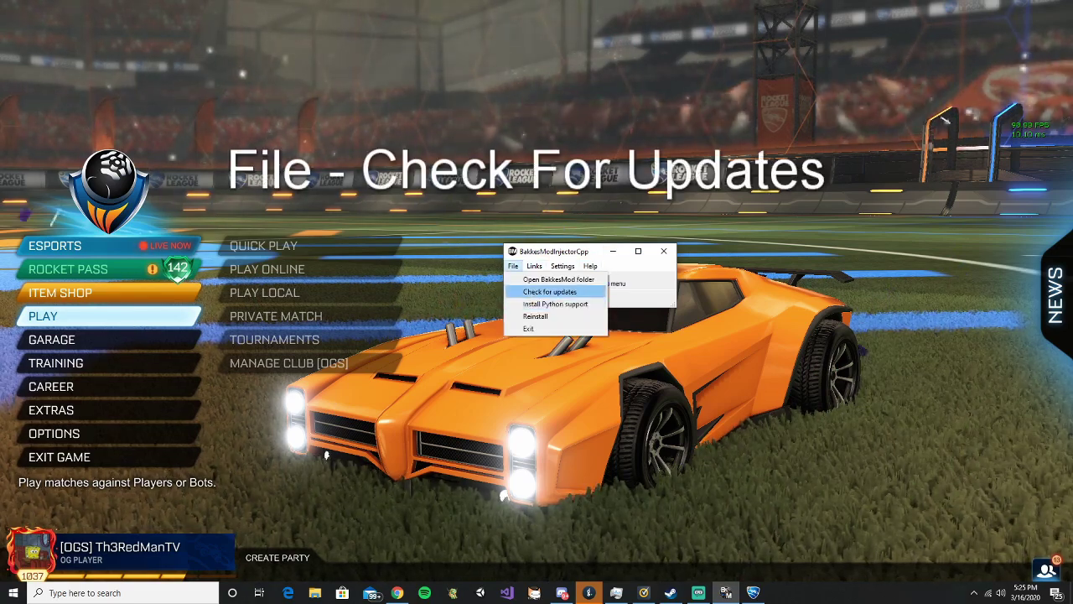
pyautogui.press('Return')
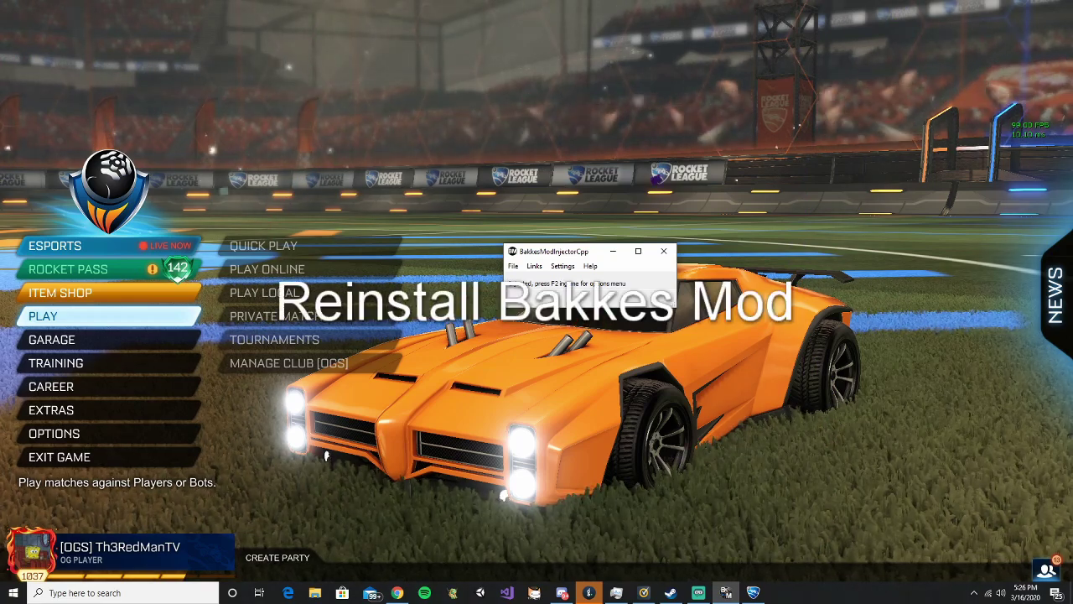
# Search Windows for bakkes and show the Downloads copy of BakkesMod.exe in its file location
pyautogui.press('super')
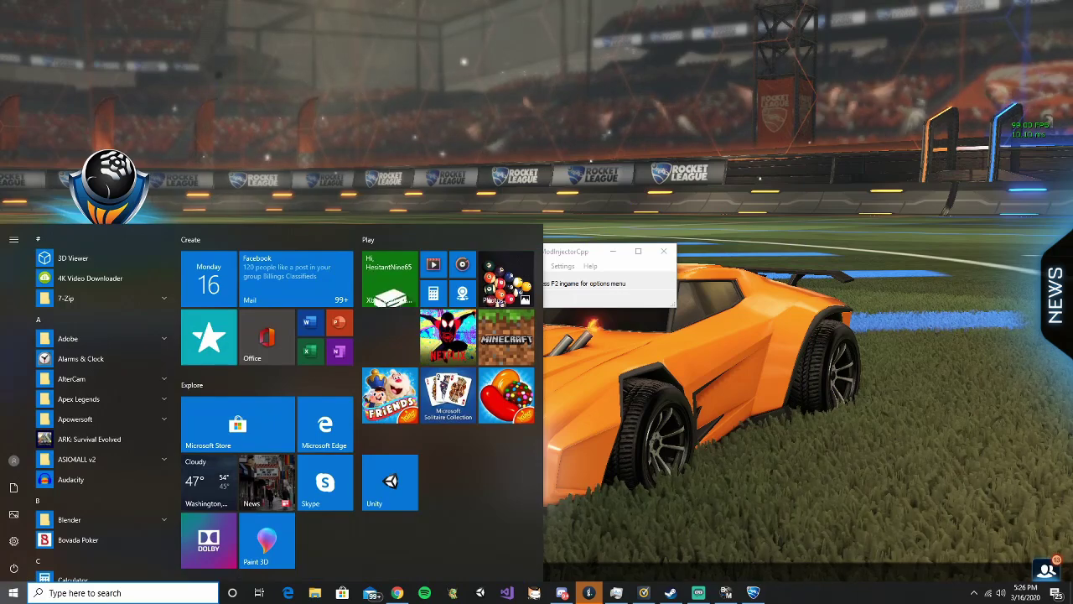
pyautogui.write('bakkes')
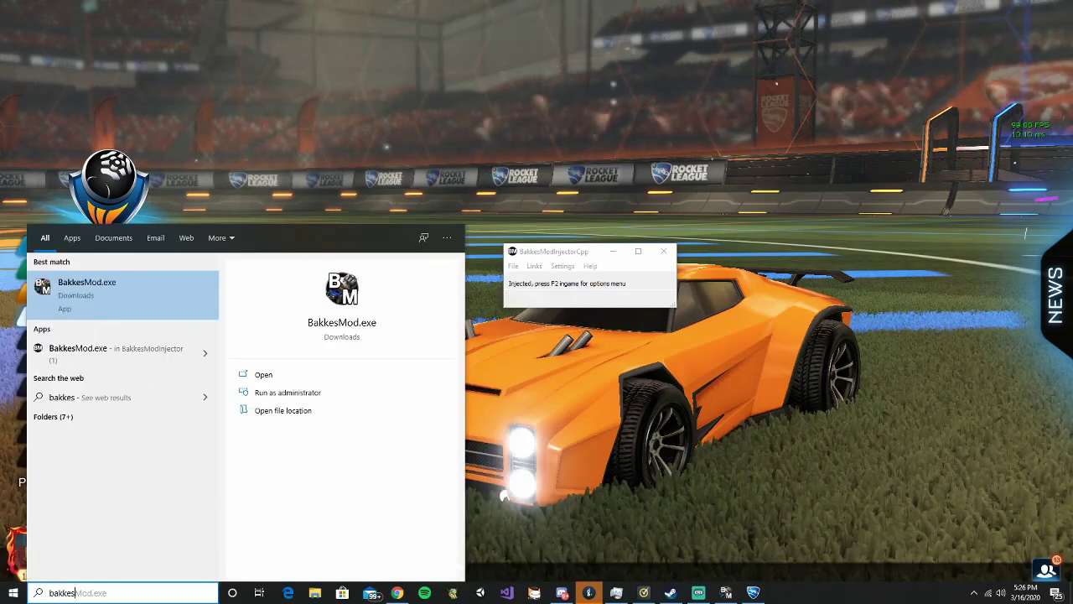
pyautogui.rightClick(151, 298)
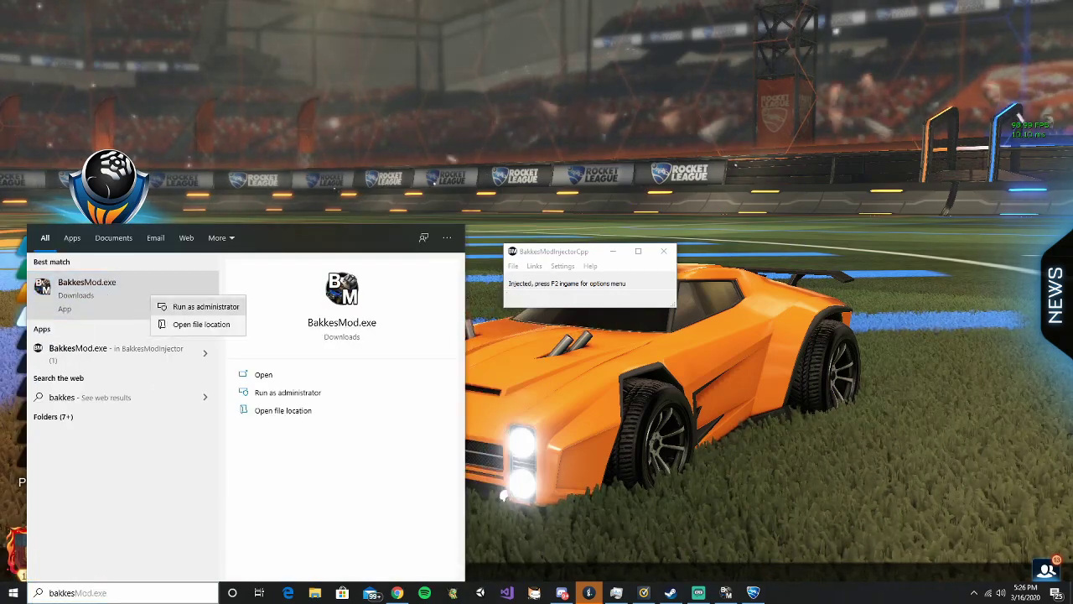
pyautogui.press('Escape')
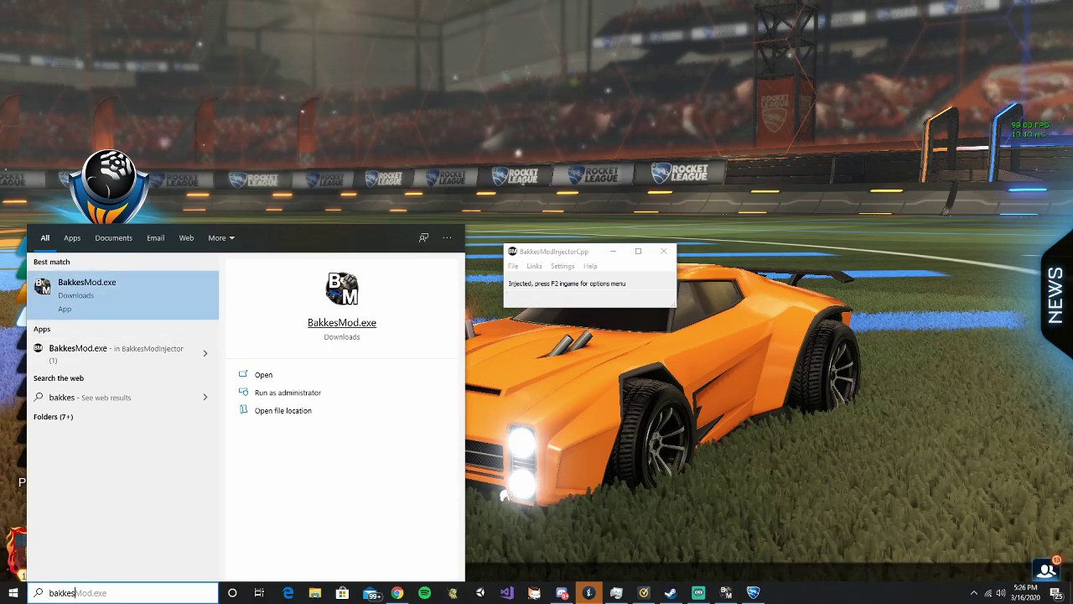
pyautogui.click(283, 410)
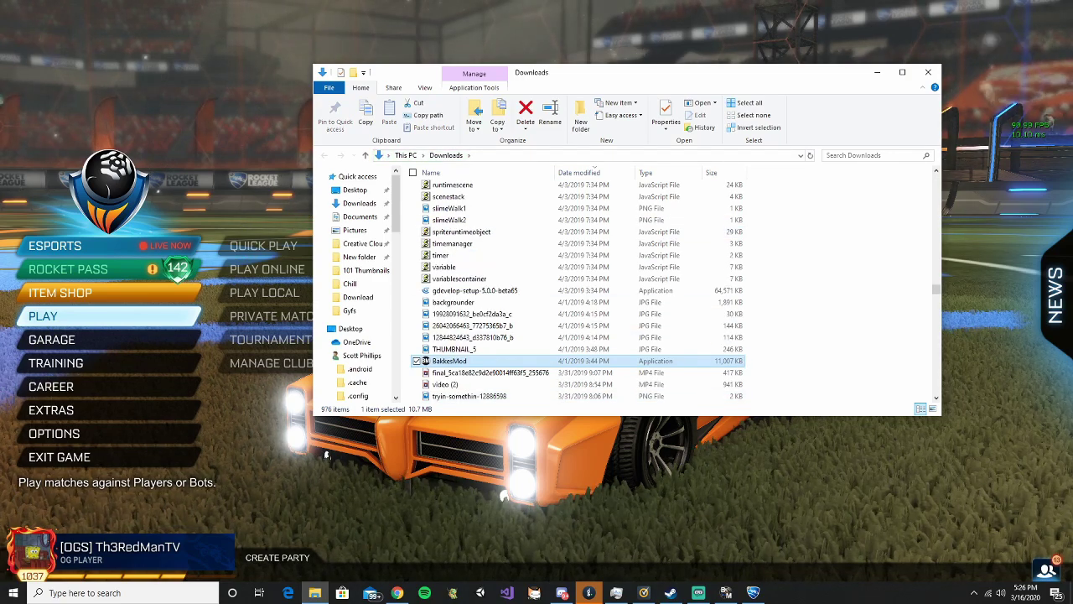
pyautogui.rightClick(467, 361)
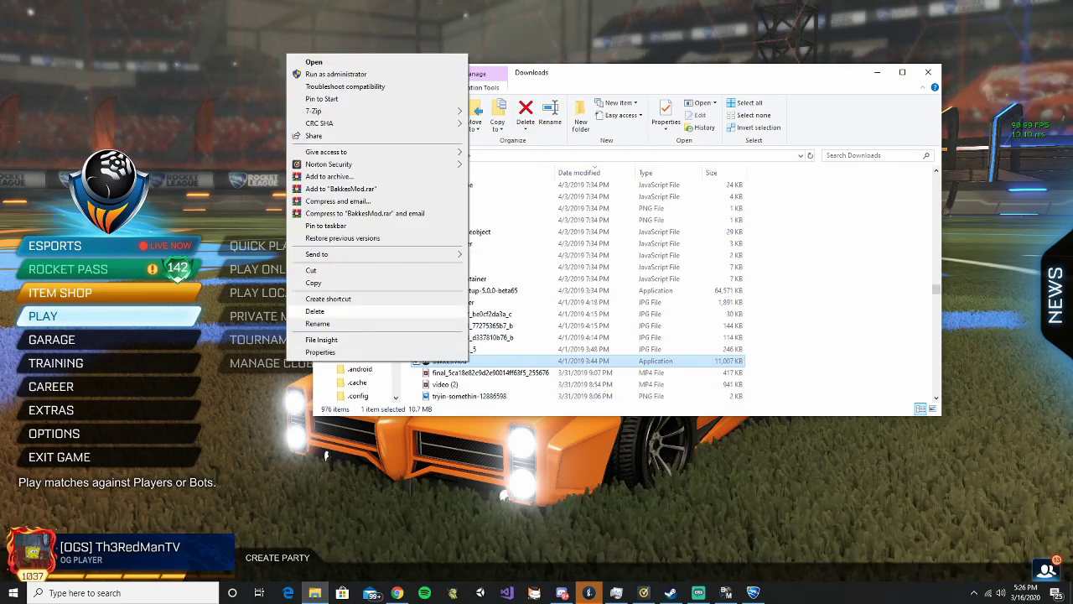
pyautogui.click(788, 327)
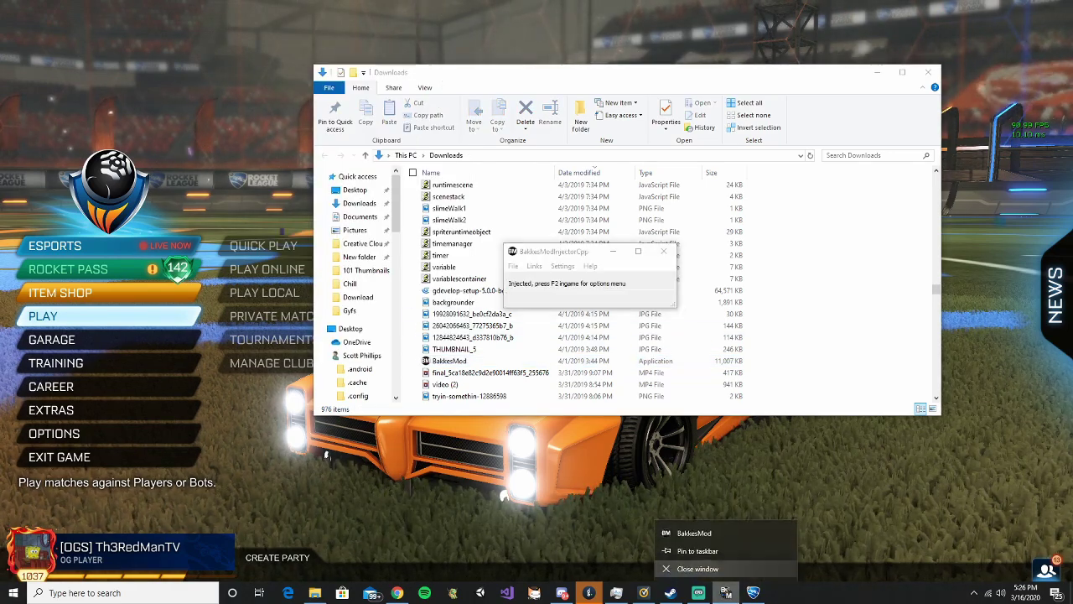
# Close the BakkesMod injector and launch Task Manager through a Windows search
pyautogui.click(697, 569)
pyautogui.press('super')
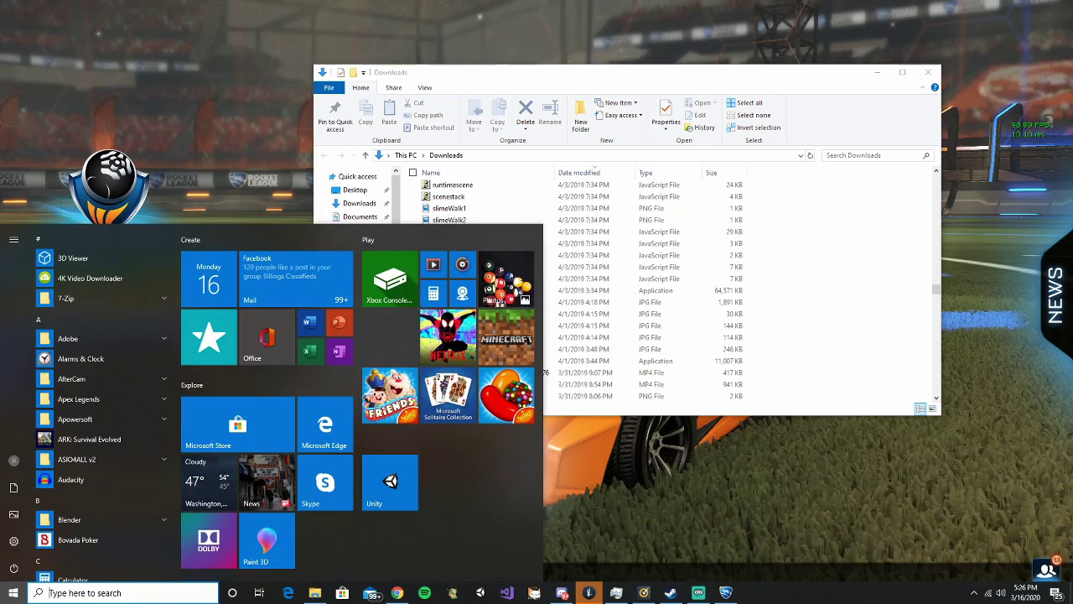
pyautogui.press('super')
pyautogui.press('super')
pyautogui.write('tas')
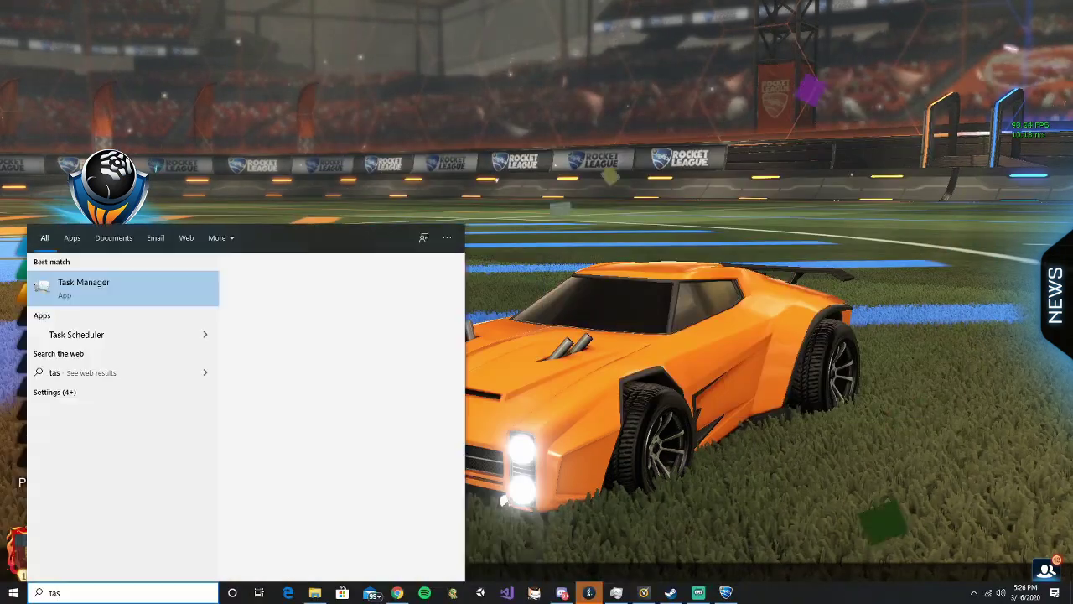
pyautogui.write('k manager')
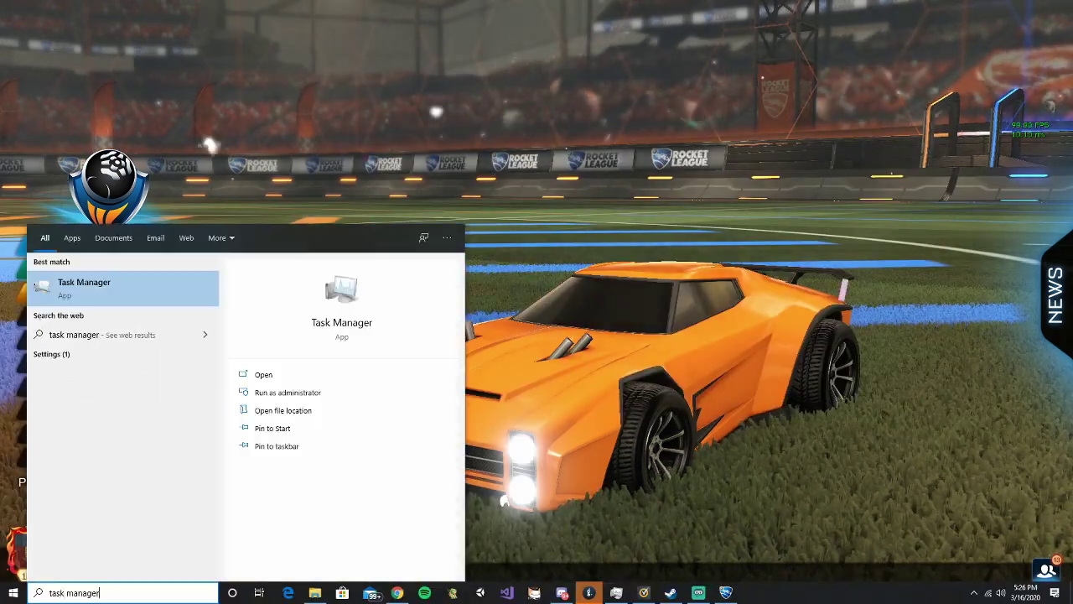
pyautogui.press('Return')
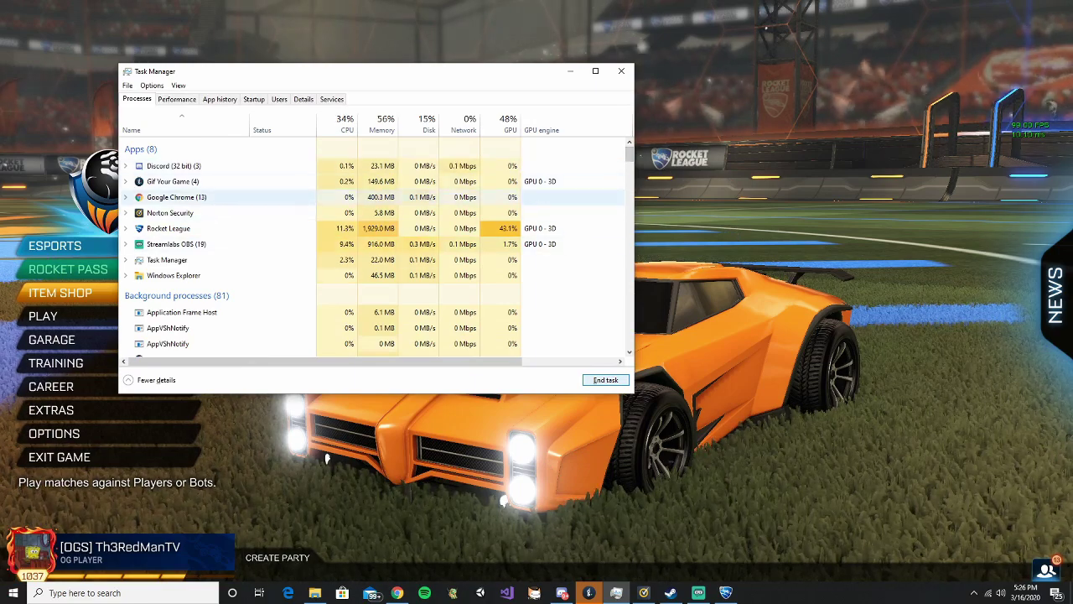
# Look through Task Manager's running apps and background processes in the detailed and compact views
pyautogui.scroll(-1, 218, 251)
pyautogui.scroll(-5, 378, 252)
pyautogui.scroll(6, 377, 252)
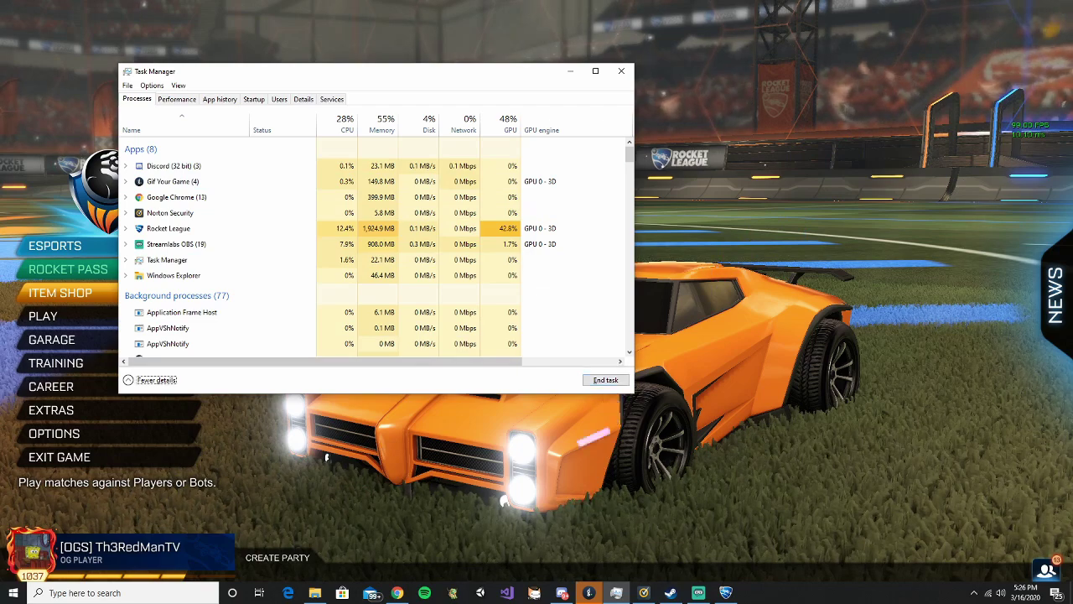
pyautogui.click(155, 380)
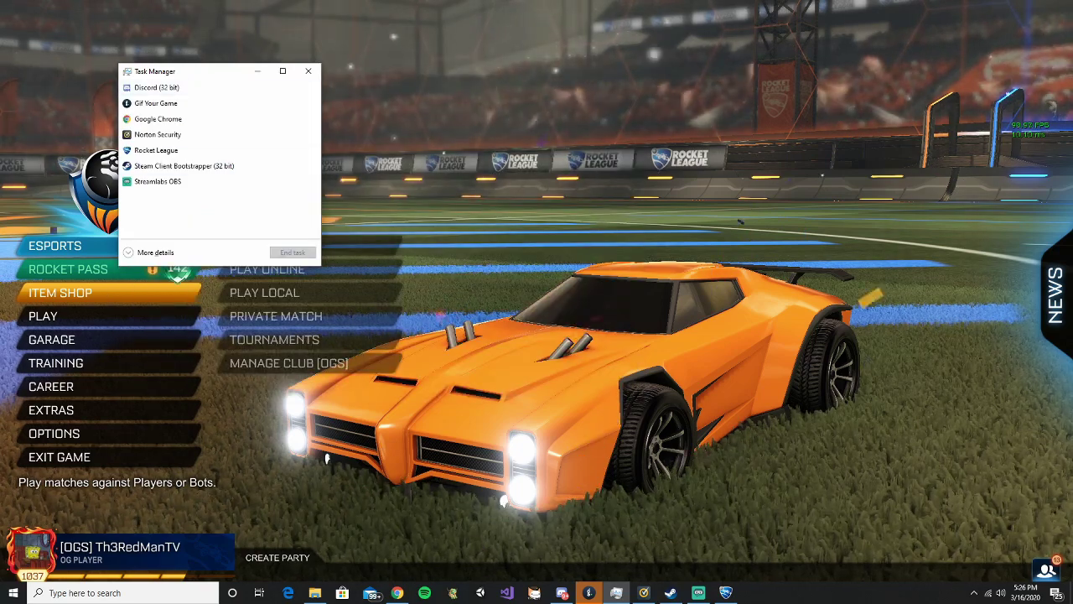
pyautogui.click(156, 252)
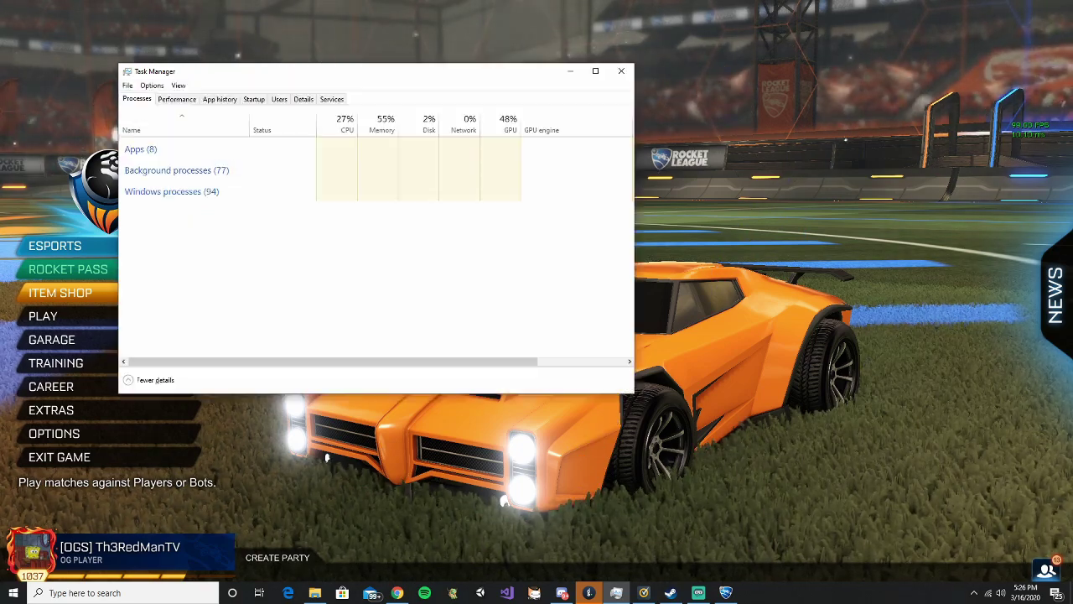
pyautogui.scroll(-2, 373, 259)
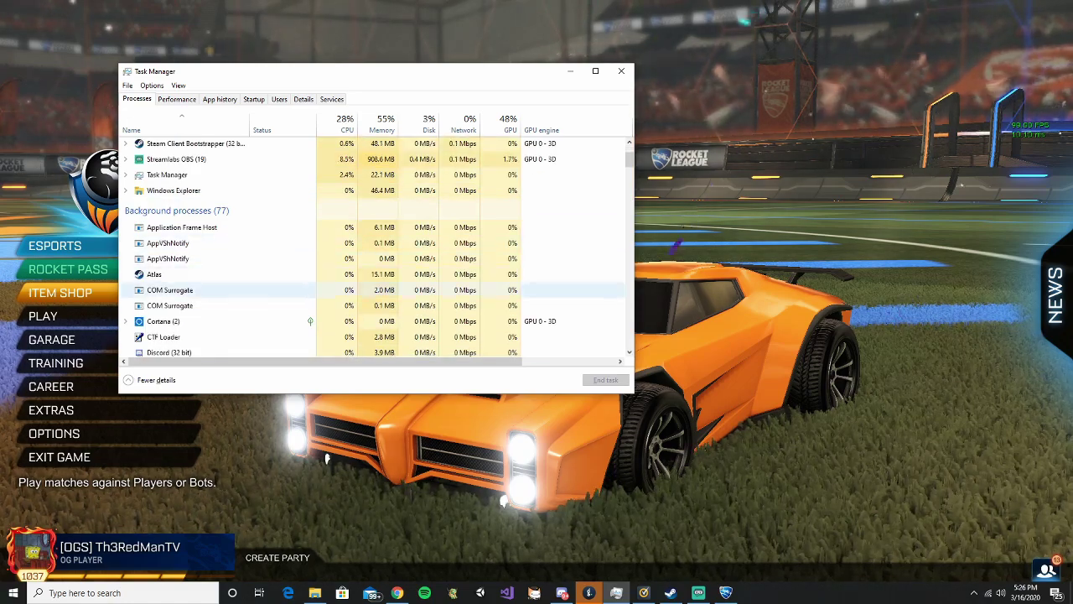
pyautogui.scroll(2, 373, 244)
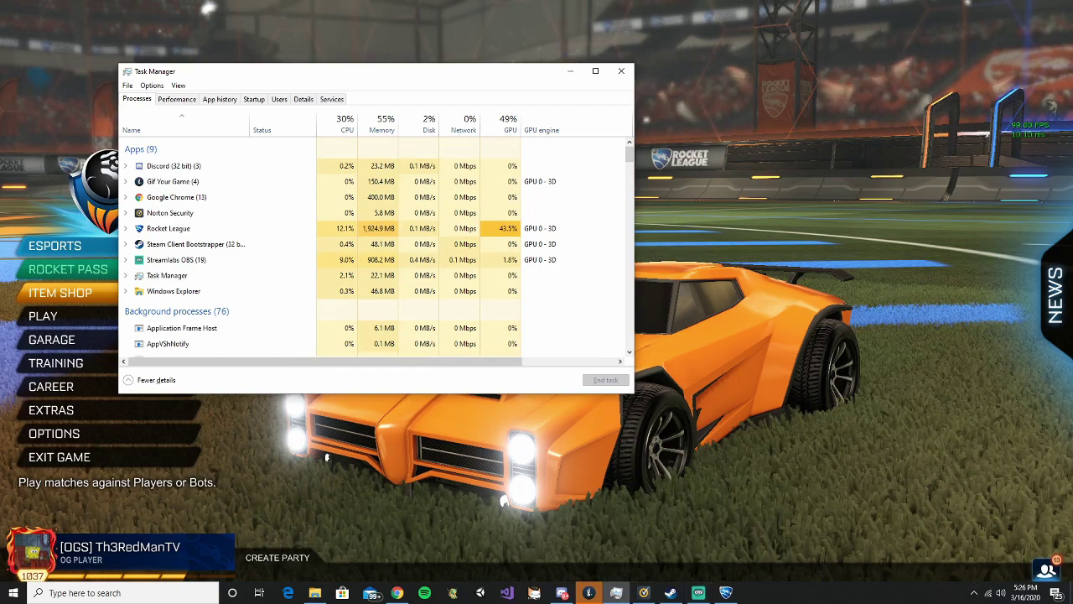
# Return to the Downloads folder and try to delete the BakkesMod application file
pyautogui.click(314, 593)
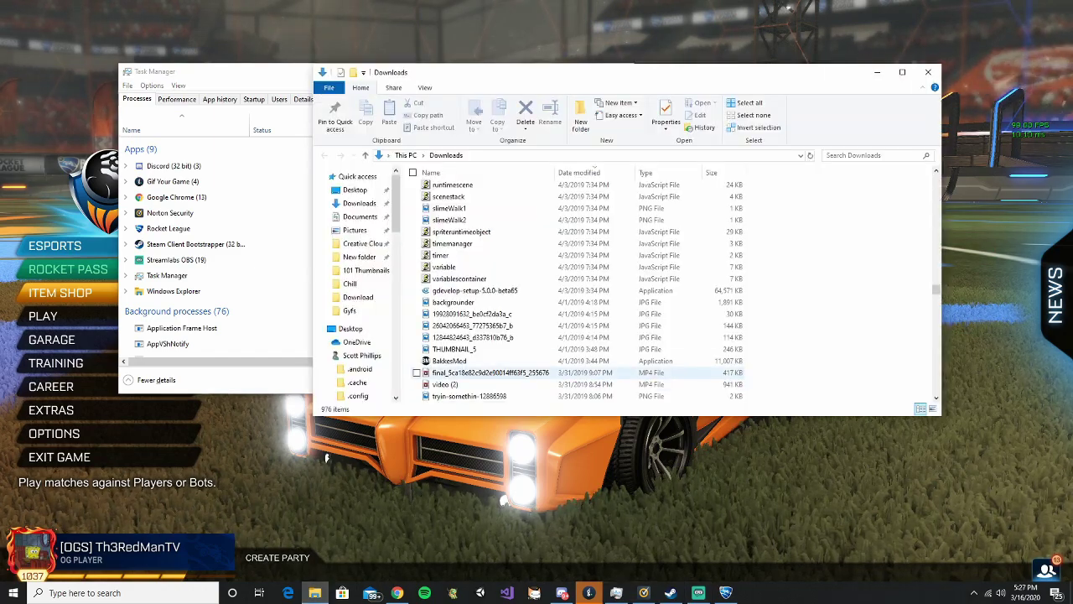
pyautogui.click(457, 361)
pyautogui.rightClick(463, 361)
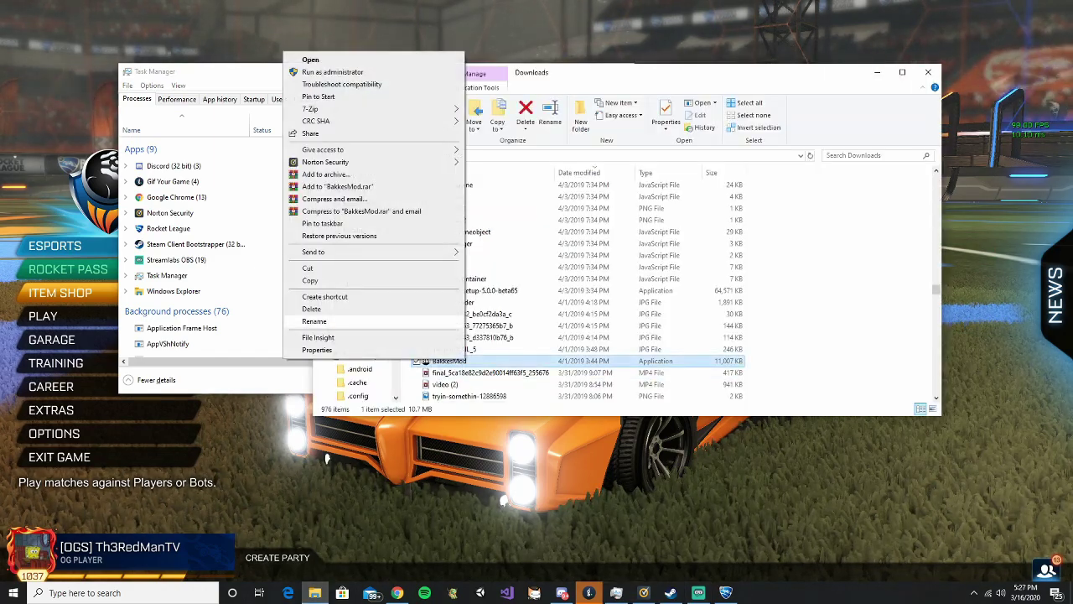
pyautogui.click(311, 309)
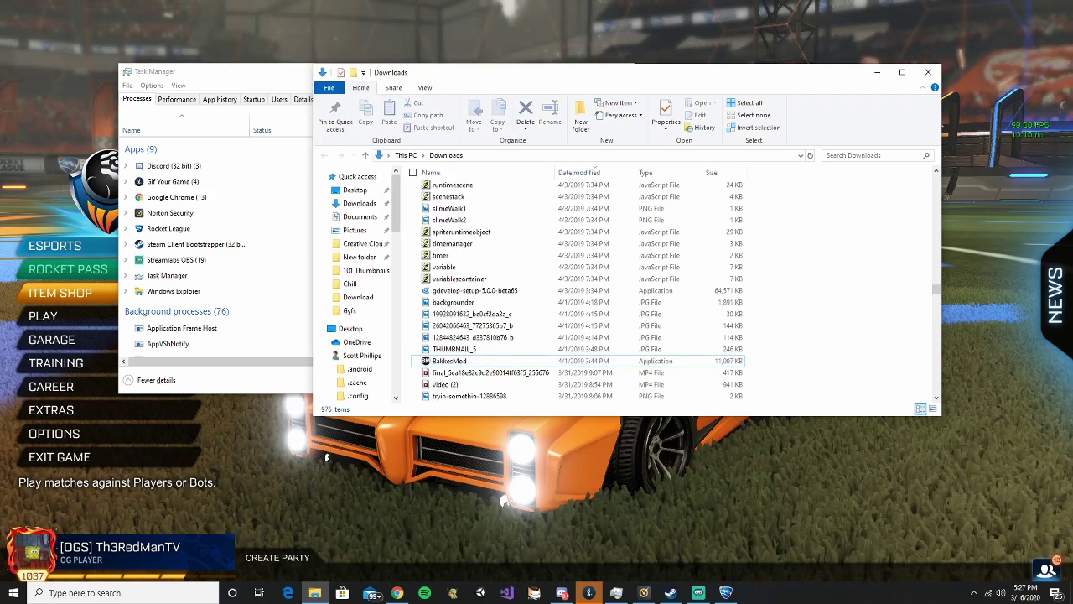